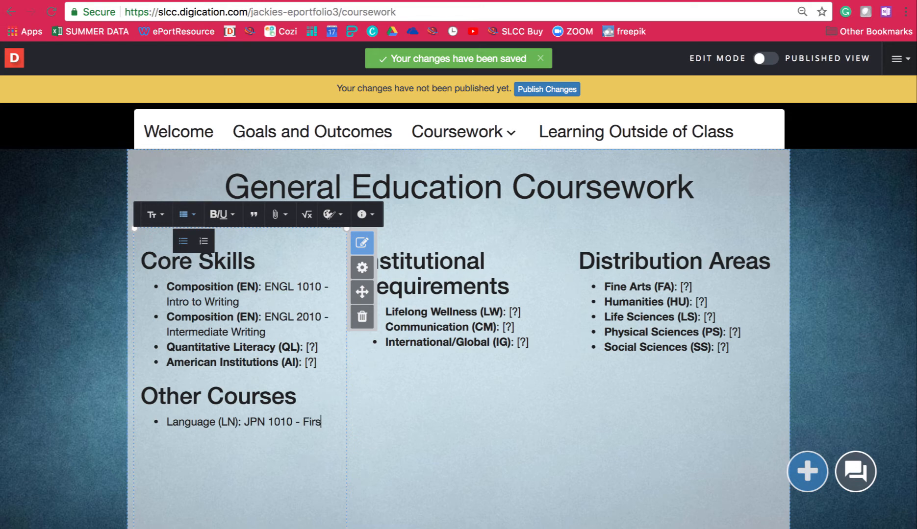
Complete the Language (LN) bullet under Other Courses with the course title "First Semester Japanese" and start a new bullet
text(t Semester Japane)
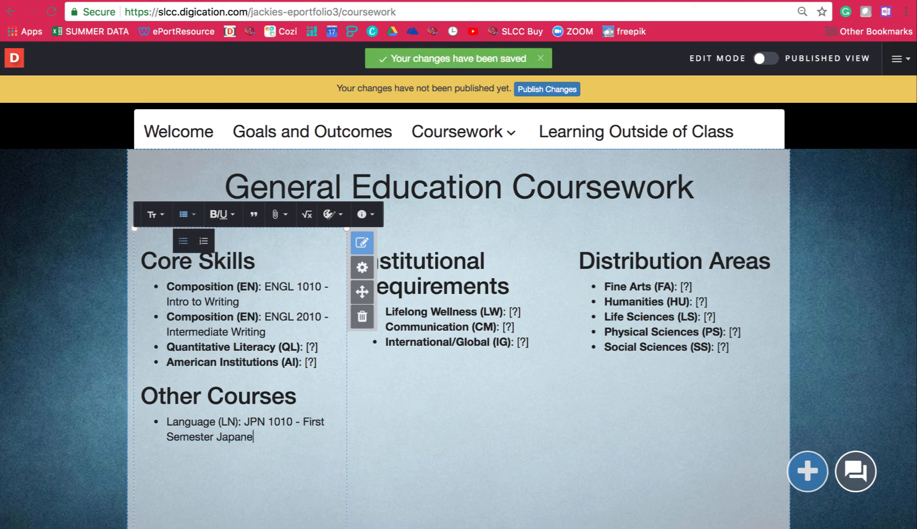
text(se )
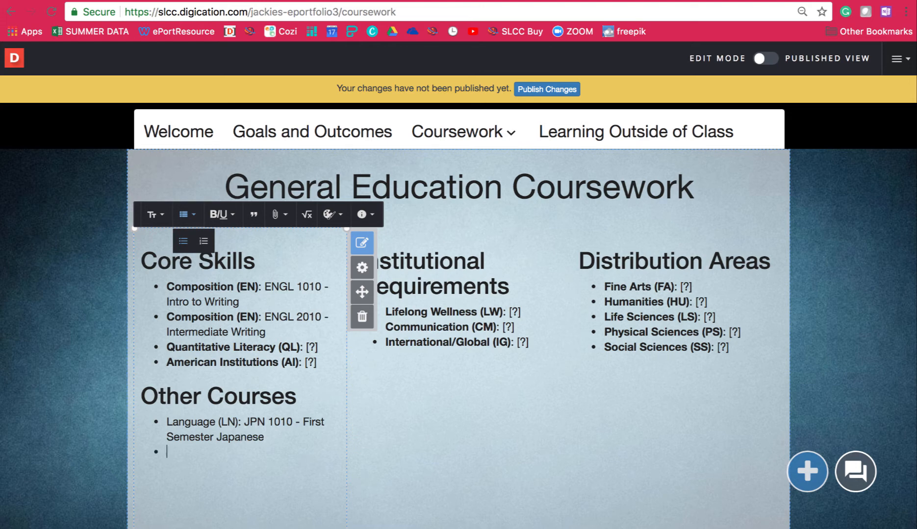
text(MA 1100)
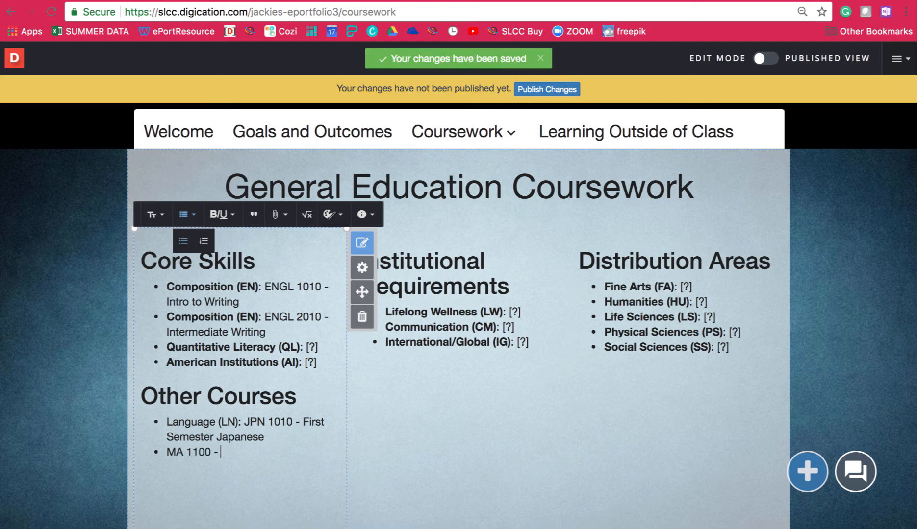
text( - Medical T)
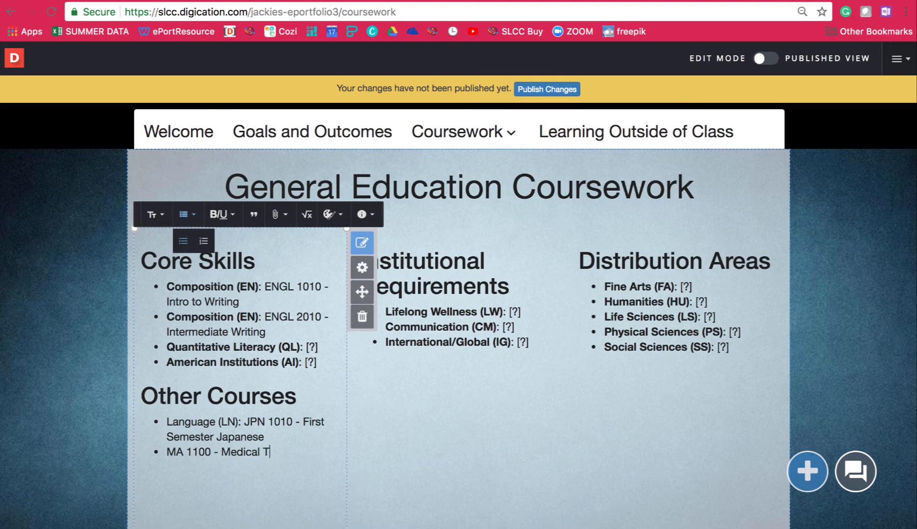
text(erminology)
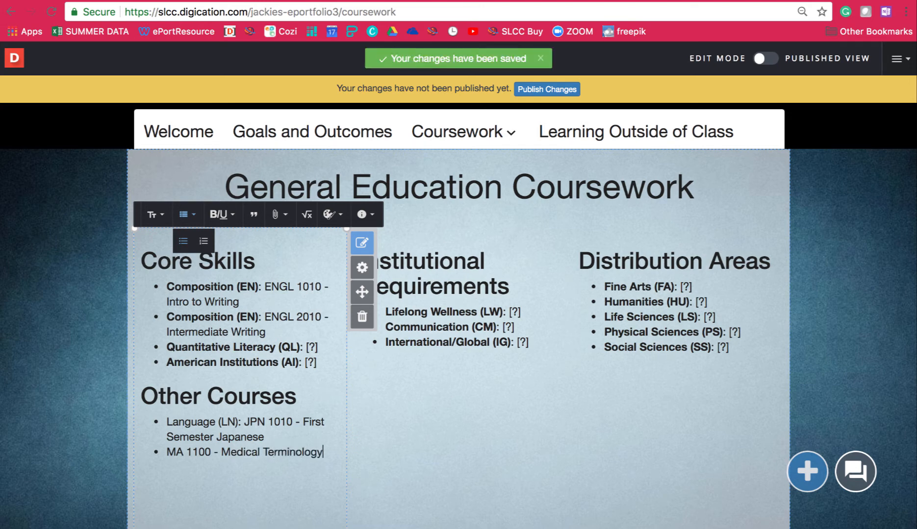
Enter "MA 1100 - Medical Terminology" as the second bullet under Other Courses and close the list formatting options
click(184, 215)
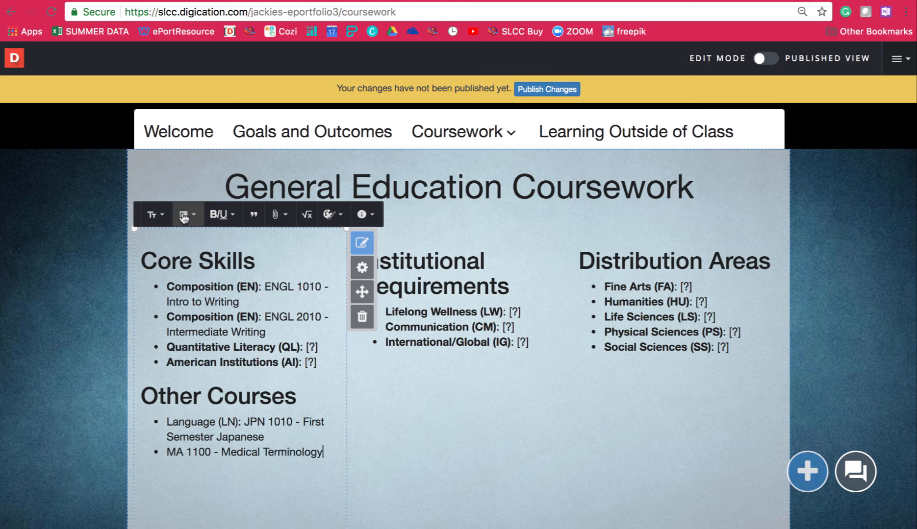
Copy the link address of the Language page from the Coursework navigation
click(462, 132)
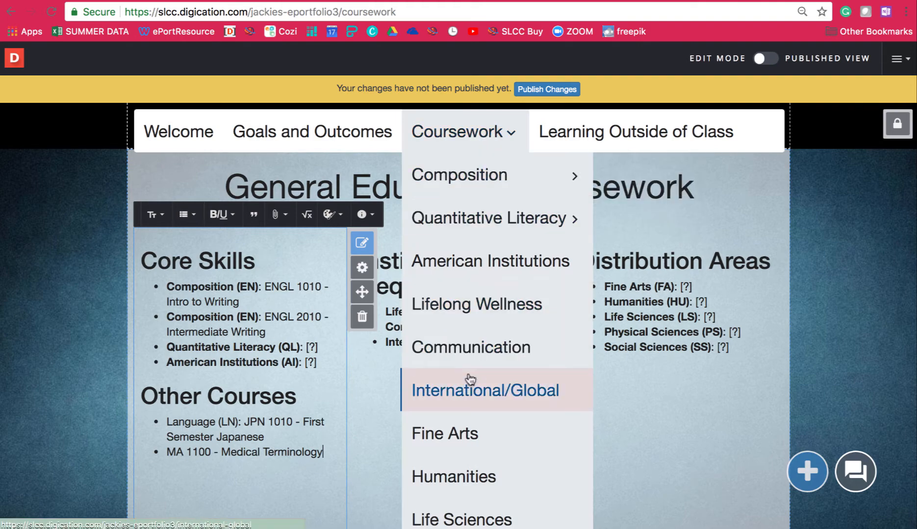
scroll(469, 380, down, 3)
scroll(470, 379, down, 2)
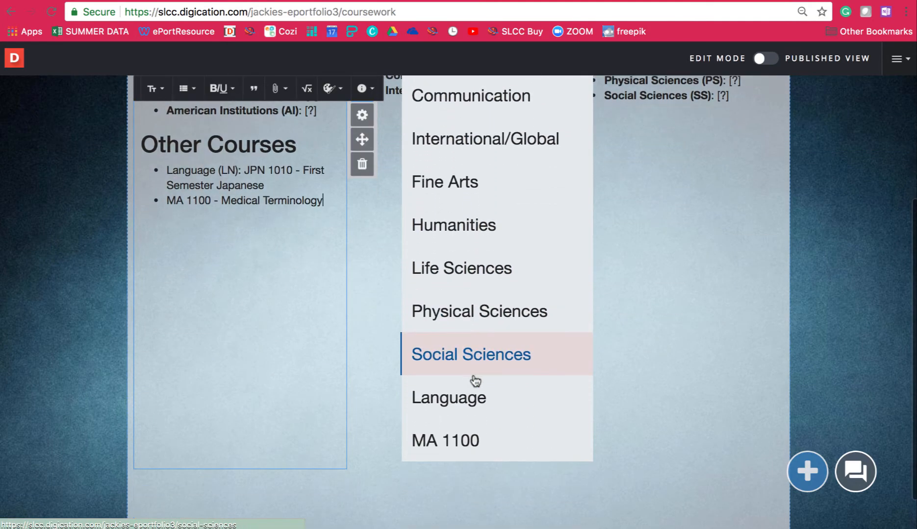
right_click(508, 401)
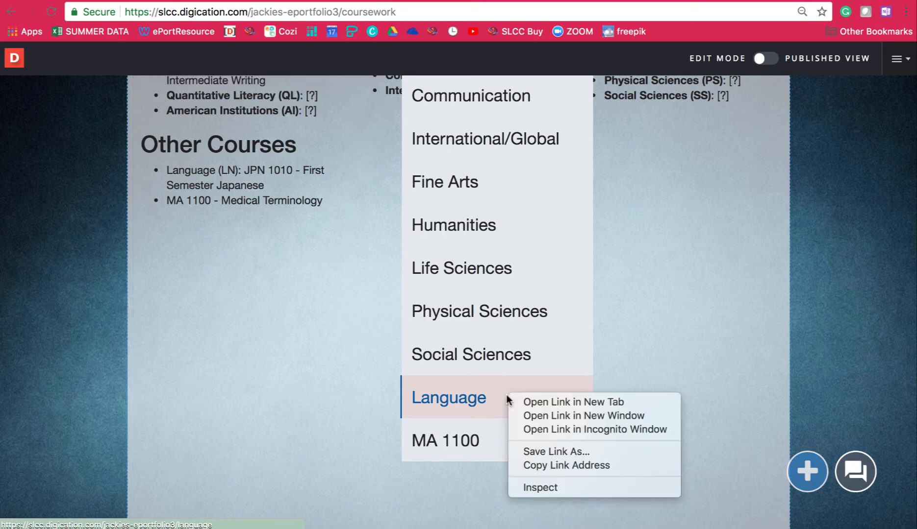
click(607, 467)
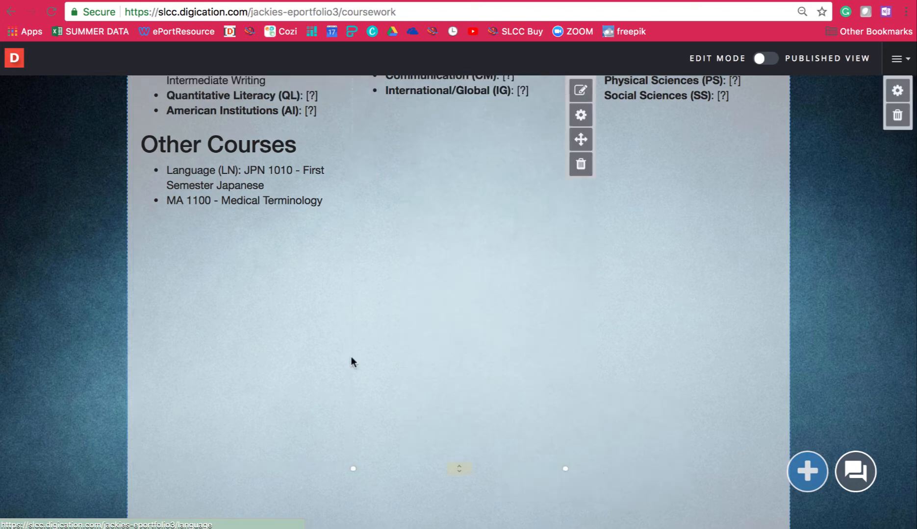
Link the whole "Language (LN): JPN 1010 - First Semester Japanese" bullet to the copied page address, keeping it set to open in a new window
click(275, 182)
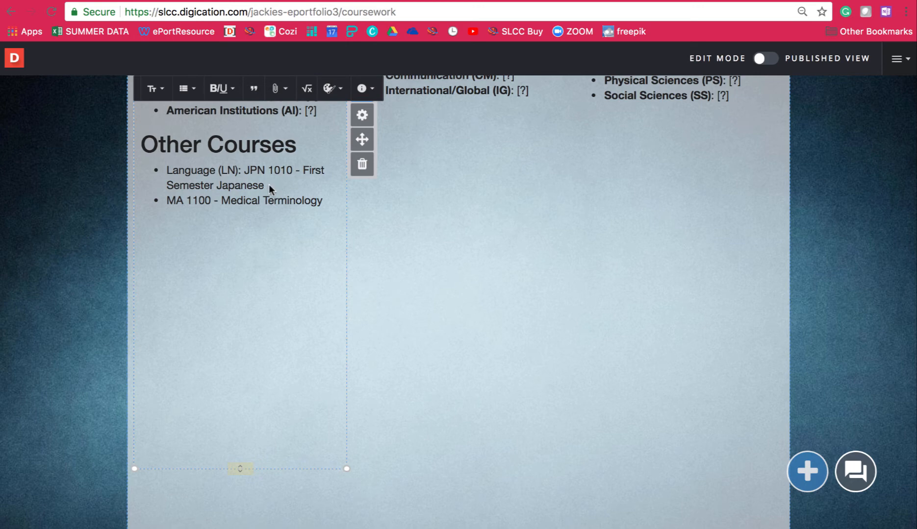
drag(269, 186, 161, 175)
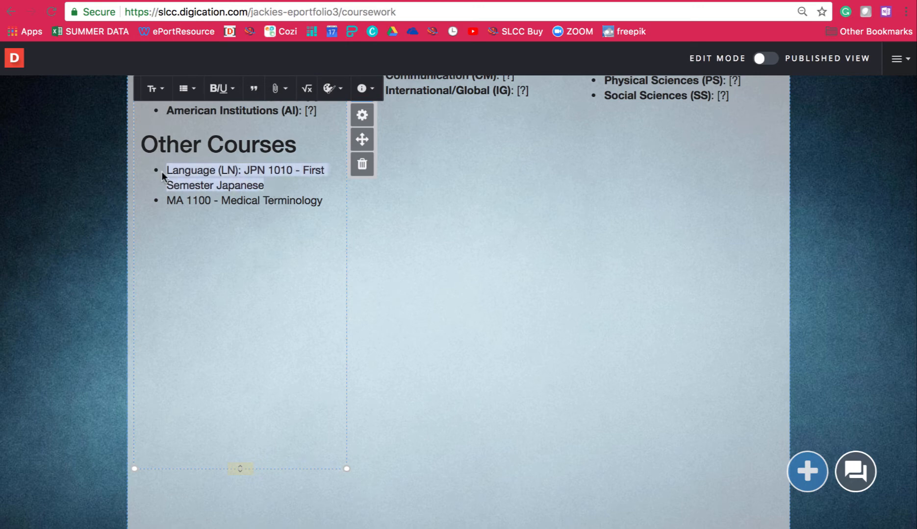
click(280, 90)
click(264, 118)
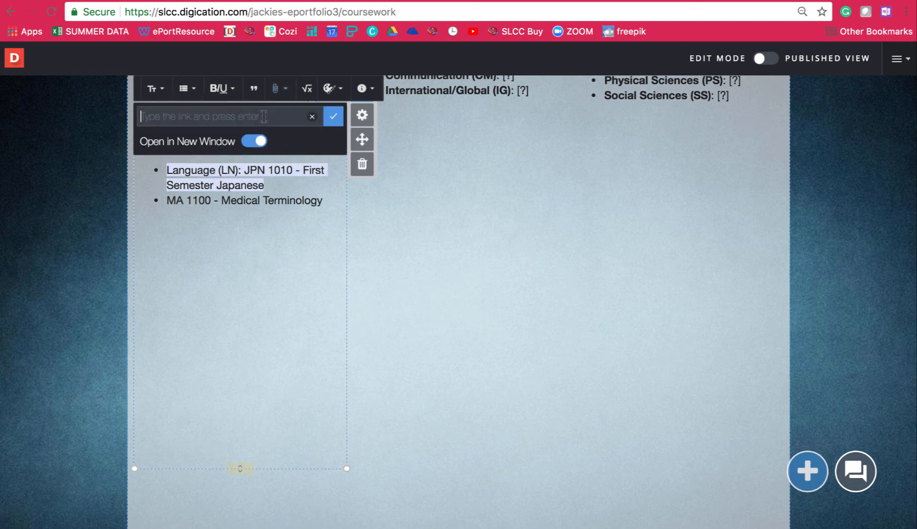
right_click(283, 117)
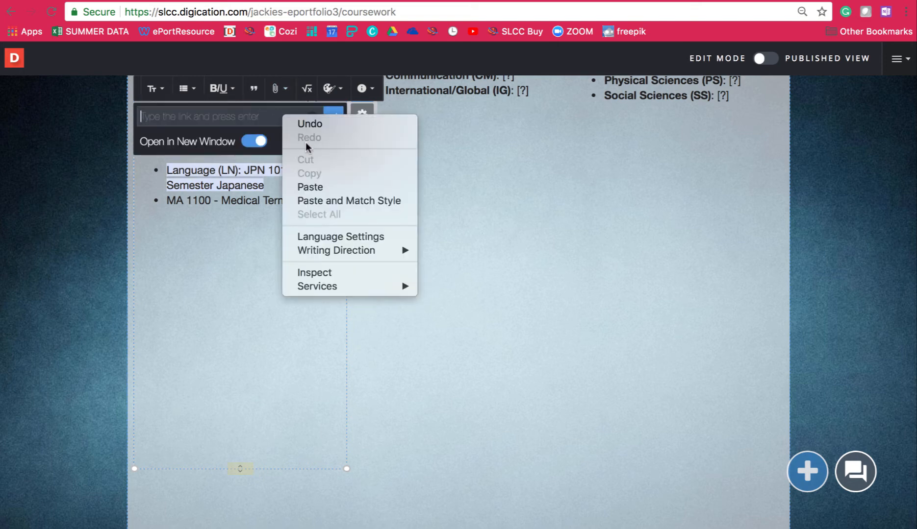
click(321, 187)
key(Return)
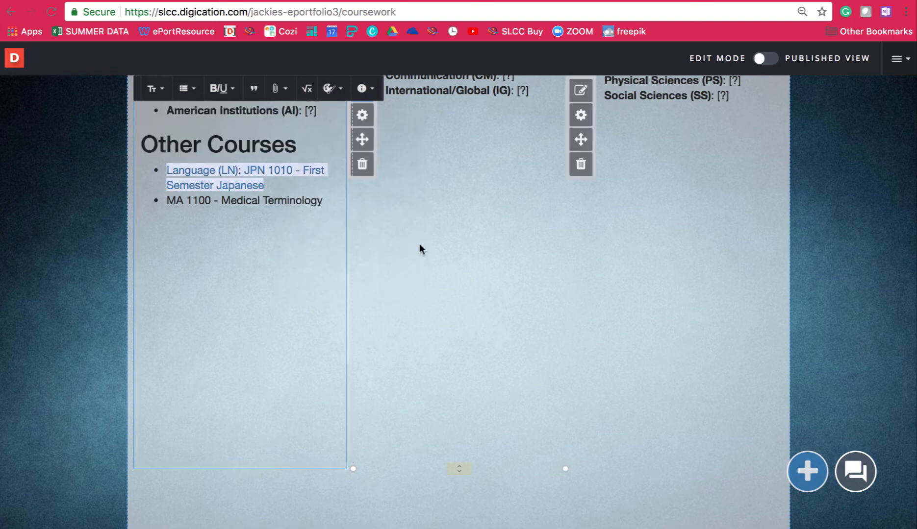
Copy the link address of the MA 1100 page from the Coursework navigation
scroll(419, 245, up, 5)
mouse_move(463, 112)
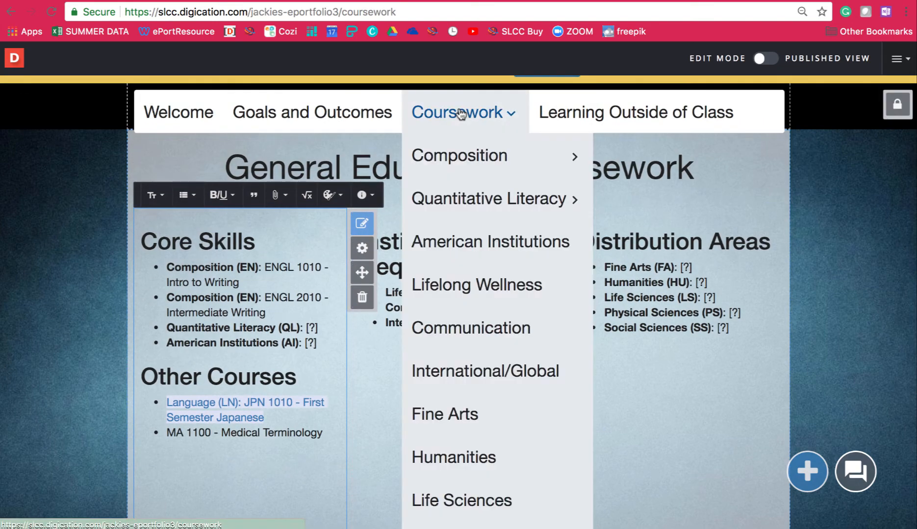
scroll(456, 366, down, 5)
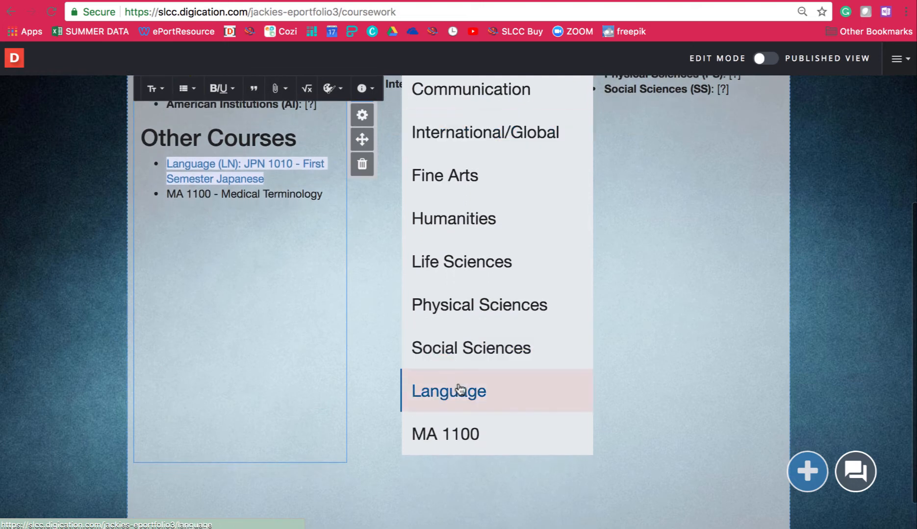
right_click(494, 424)
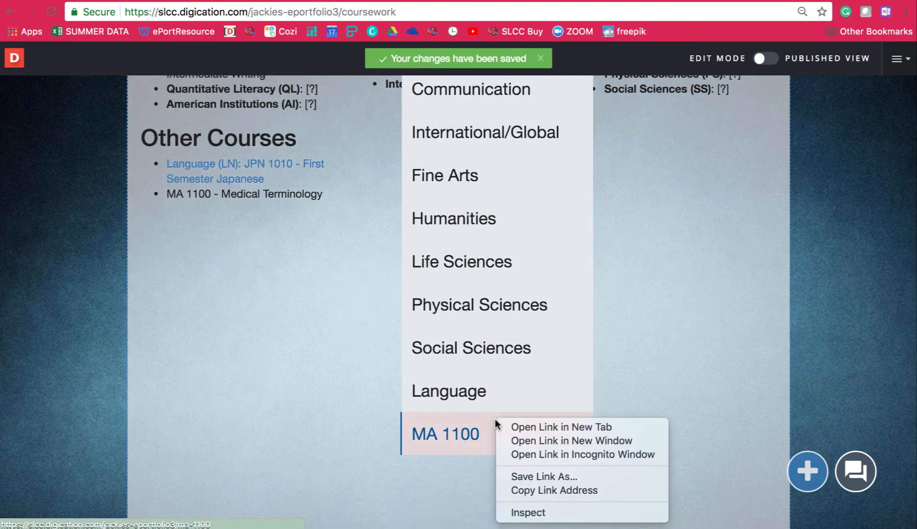
click(579, 490)
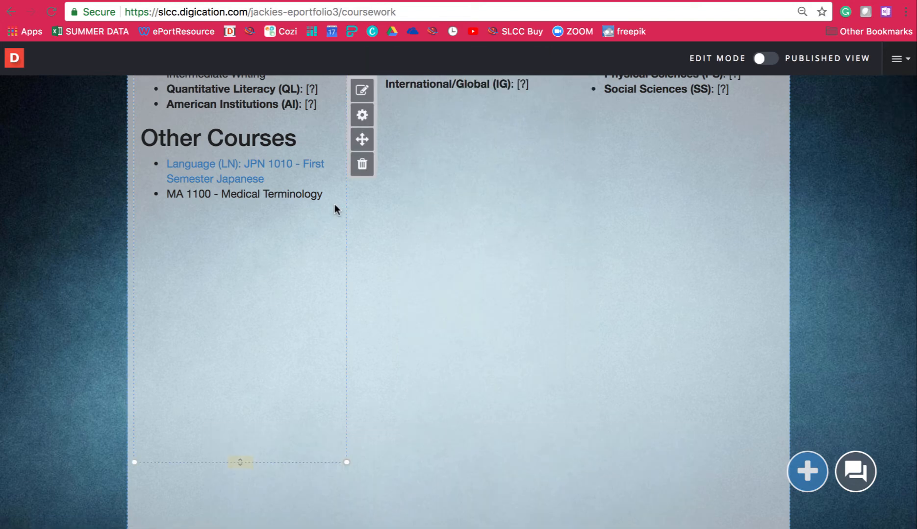
Link the "MA 1100 - Medical Terminology" bullet to the copied page address, keeping it set to open in a new window
click(335, 199)
drag(336, 194, 158, 192)
click(275, 88)
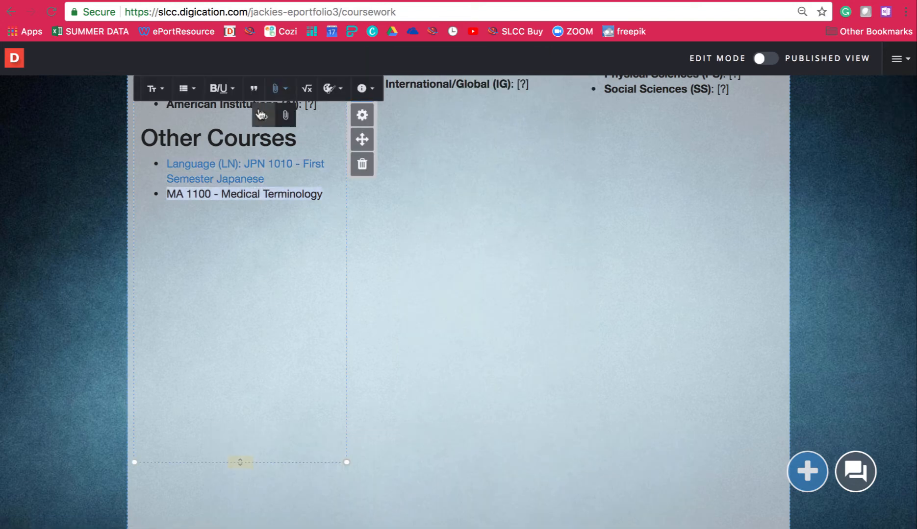
click(264, 116)
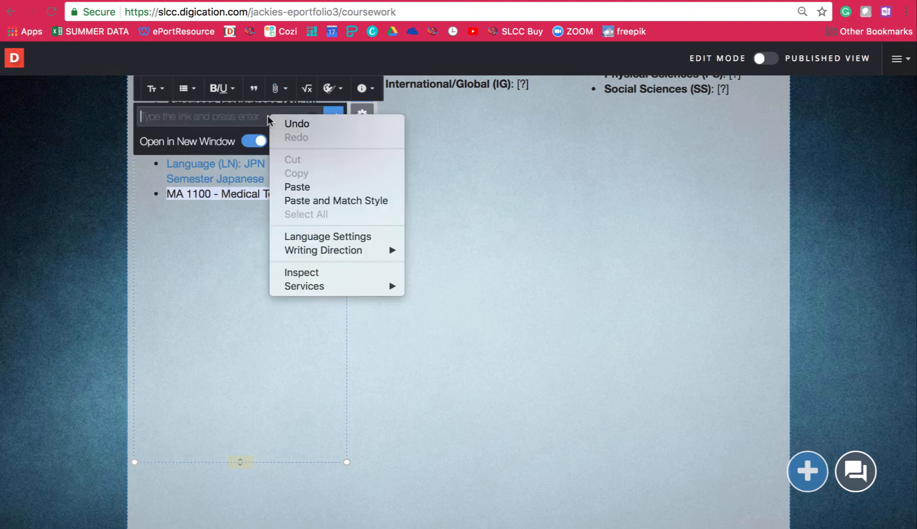
right_click(269, 116)
click(319, 184)
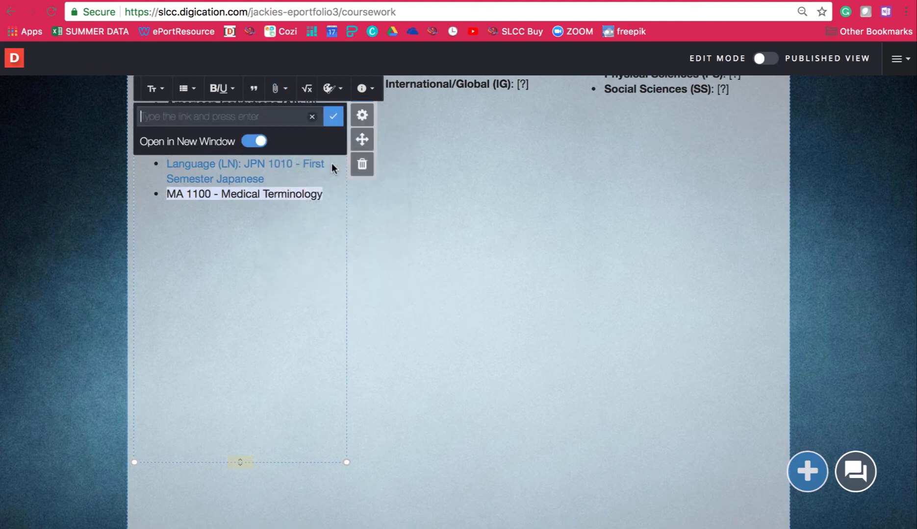
click(333, 120)
click(199, 211)
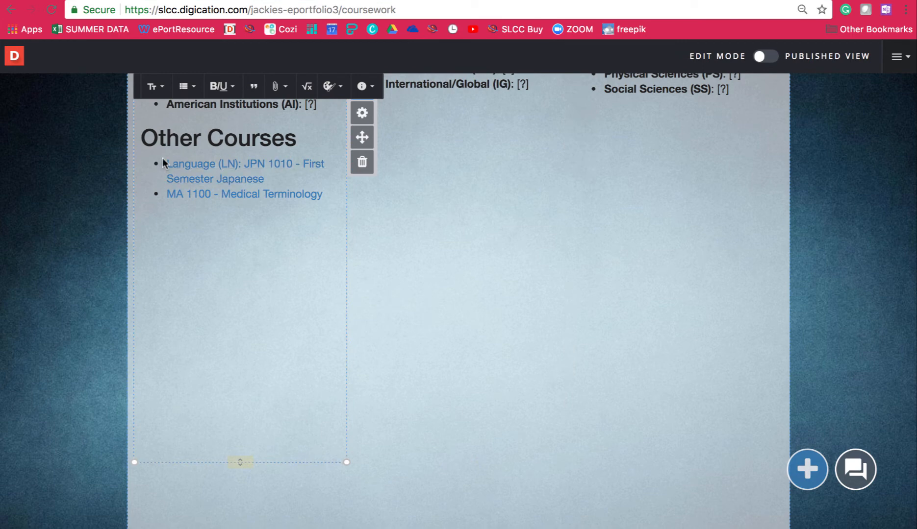
Make "Language (LN)" bold in the first Other Courses bullet and leave the text editor
drag(166, 164, 239, 164)
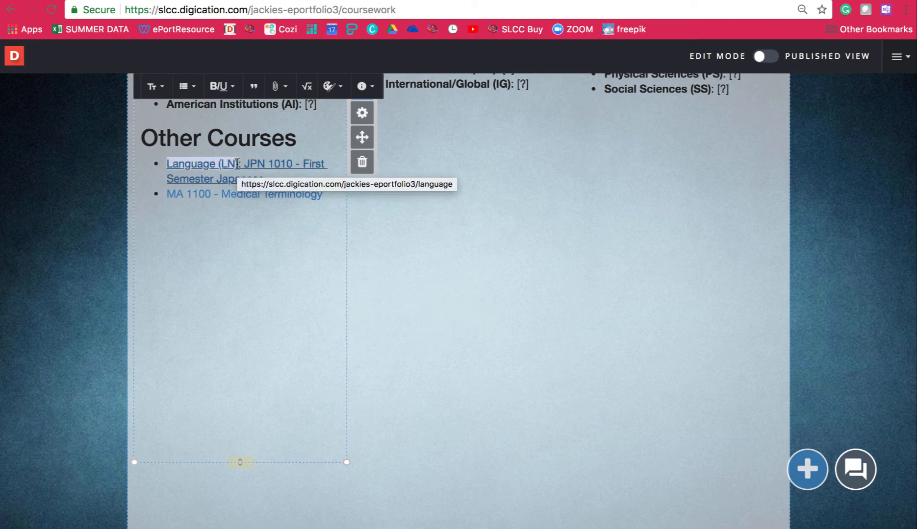
click(223, 90)
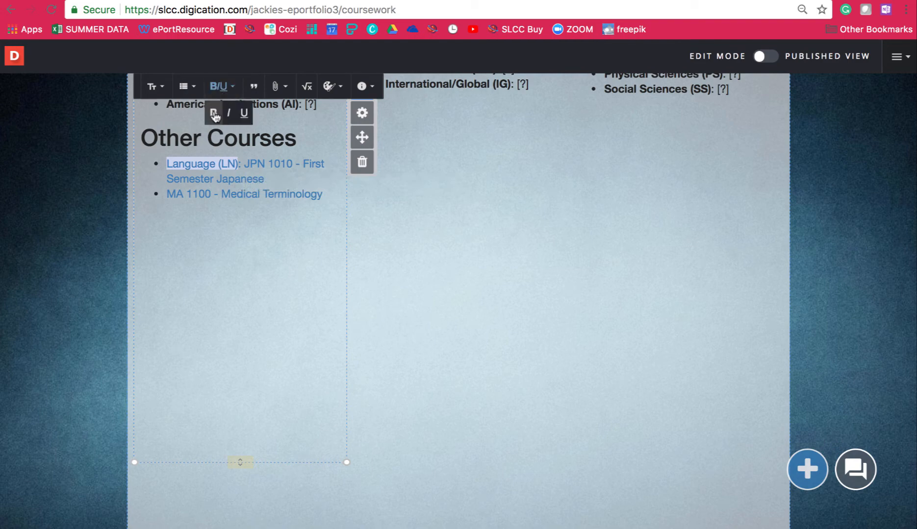
click(214, 114)
click(373, 290)
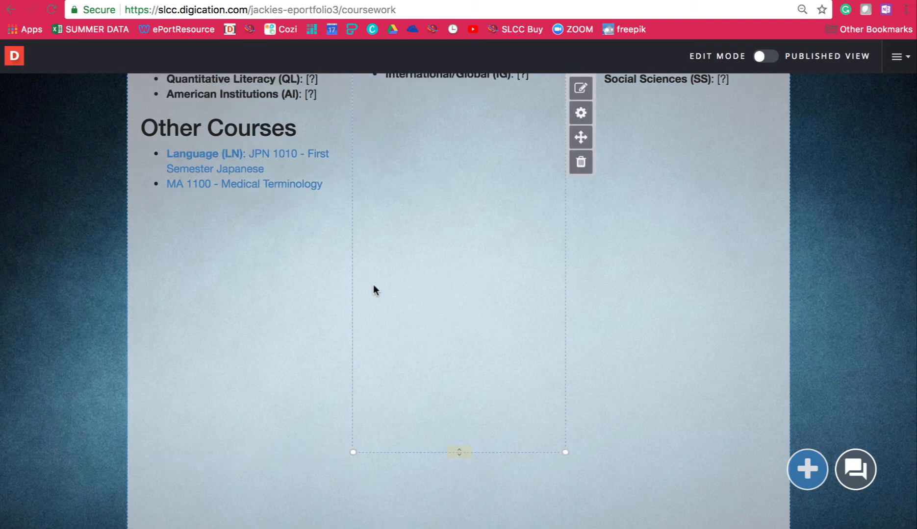
Open the Language page listed under Coursework
scroll(373, 291, up, 5)
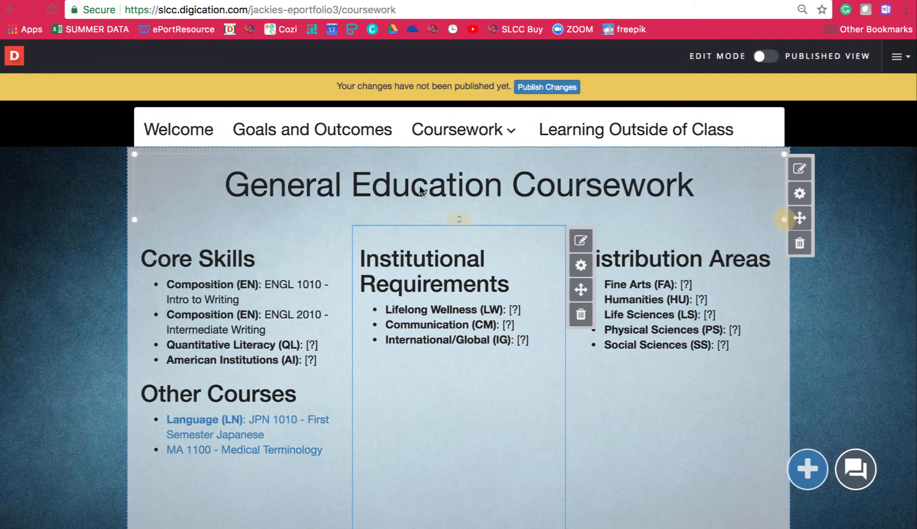
mouse_move(463, 140)
scroll(463, 431, down, 1)
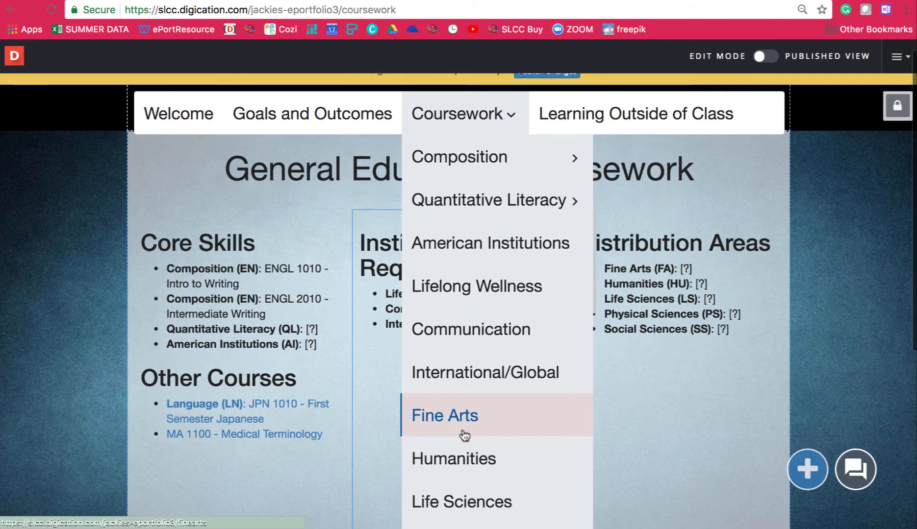
scroll(464, 435, down, 4)
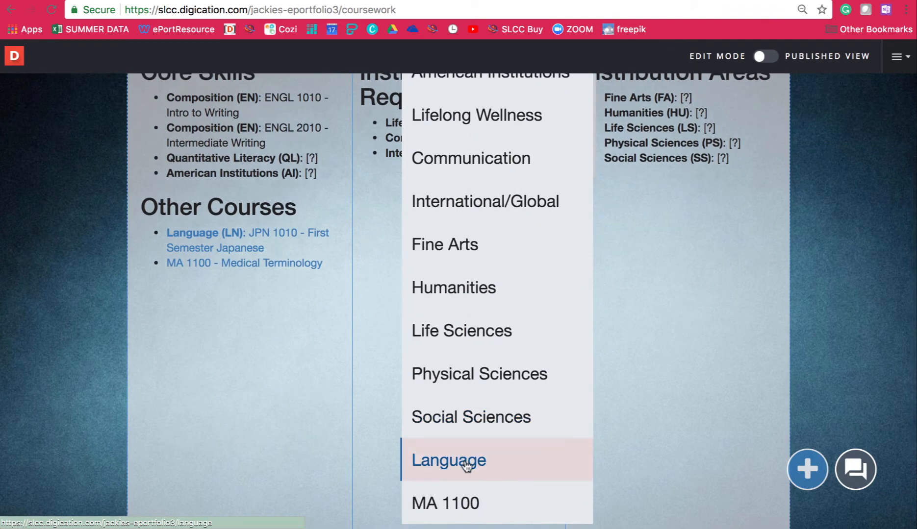
click(466, 465)
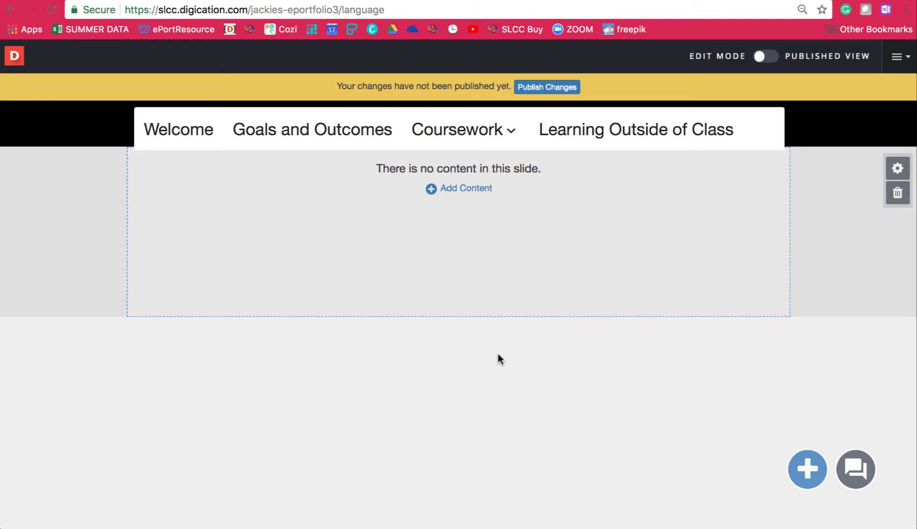
Open the International/Global page in a new window and examine how its course template is laid out
mouse_move(498, 129)
mouse_move(480, 145)
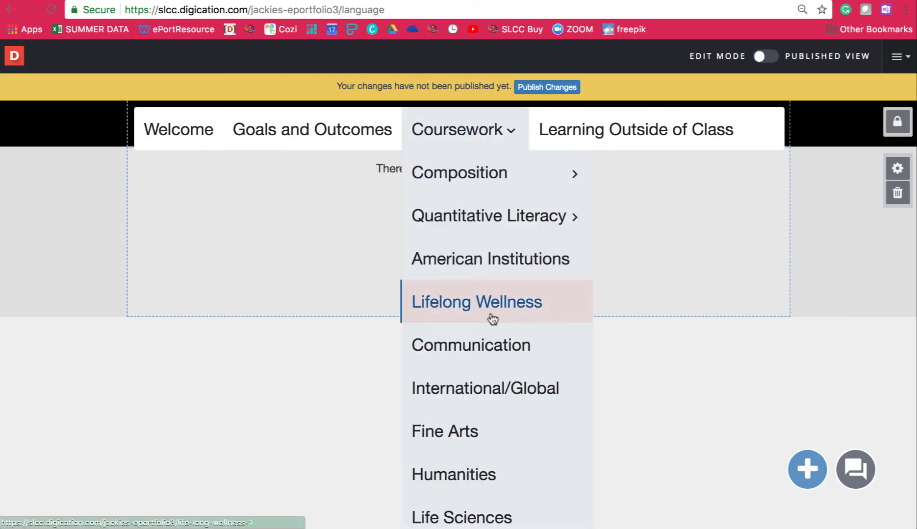
right_click(505, 382)
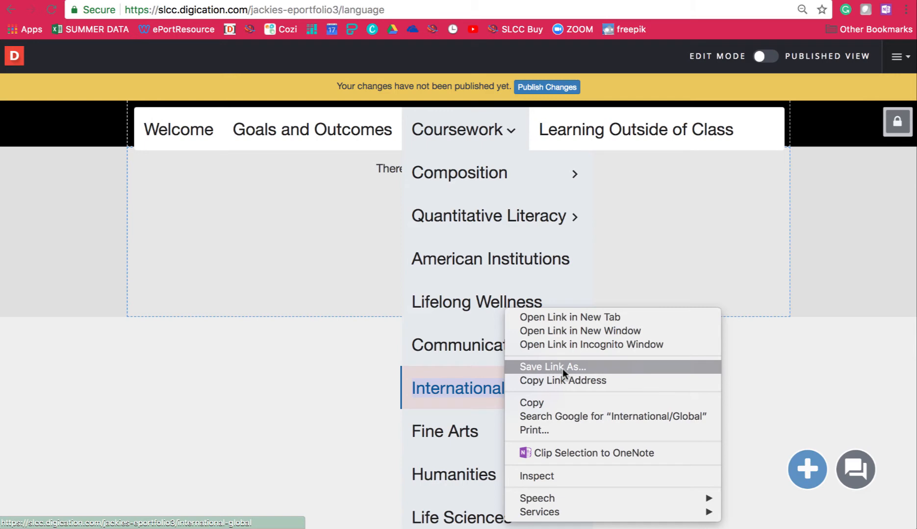
click(604, 329)
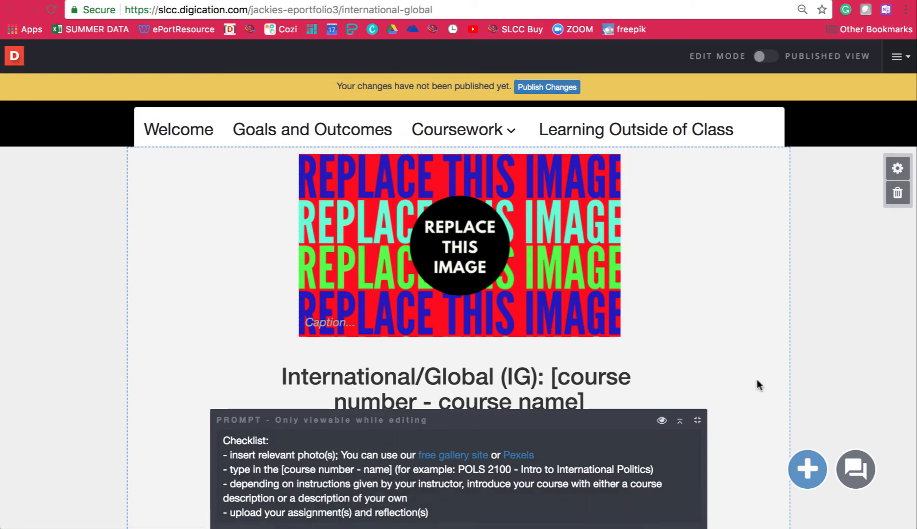
scroll(757, 382, down, 6)
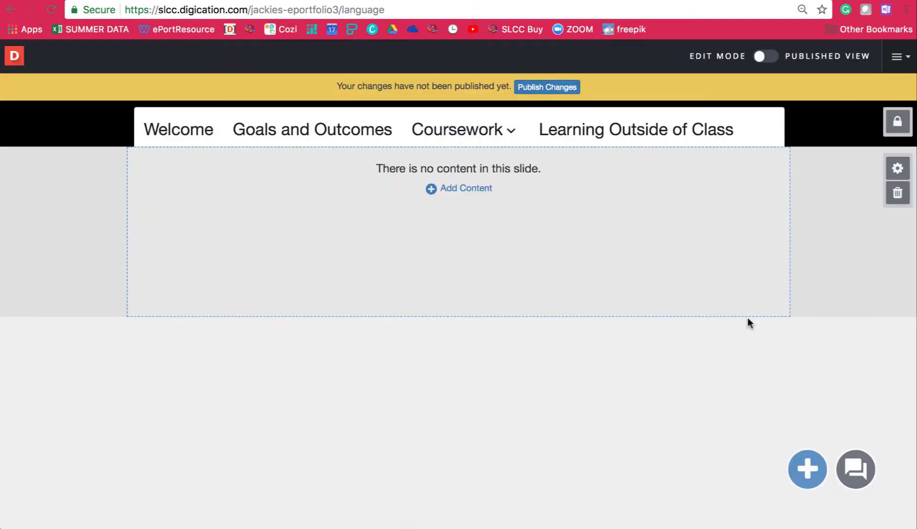
Start adding an image to the empty Language page as a file upload from the computer
click(807, 468)
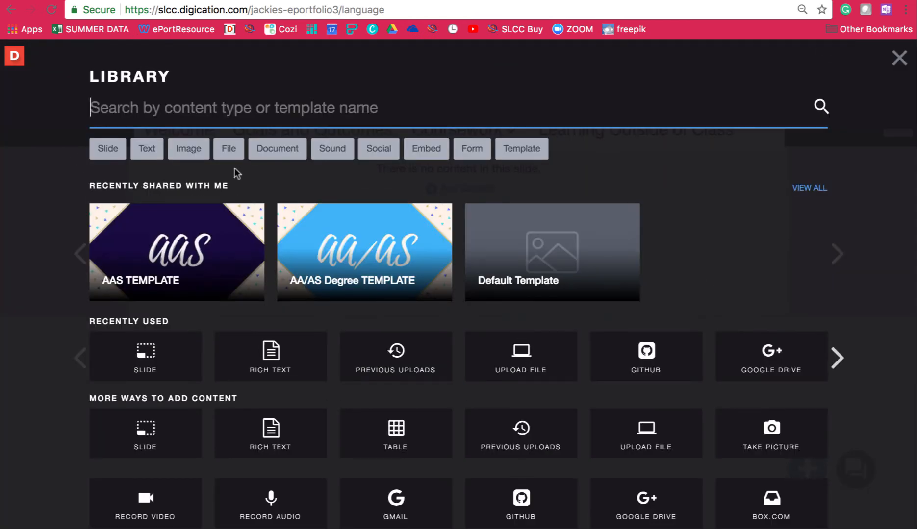
click(197, 155)
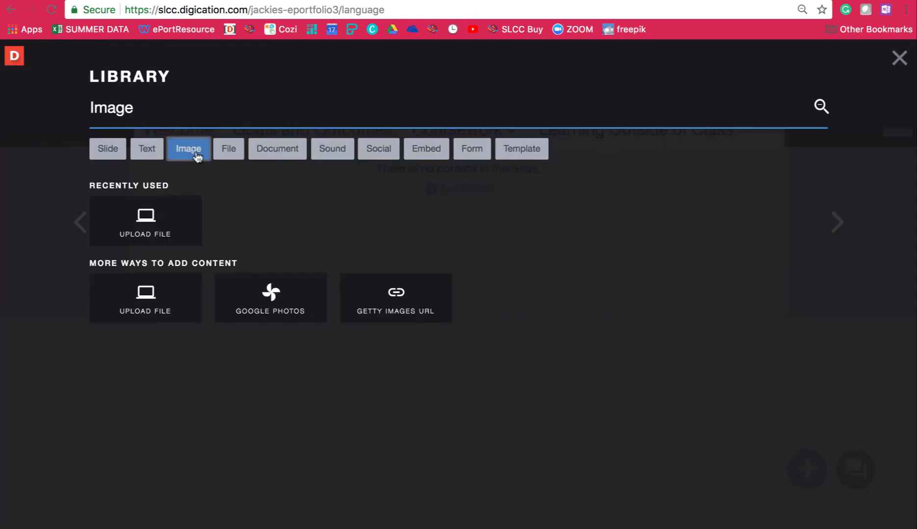
click(167, 293)
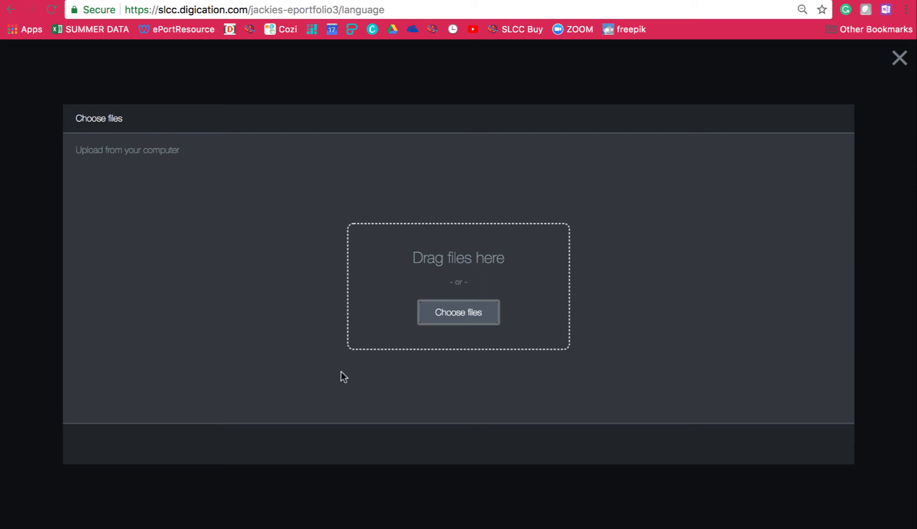
Search Pexels for "japanese" photos in a new browser tab and download the white lucky cat picture
key(super+t)
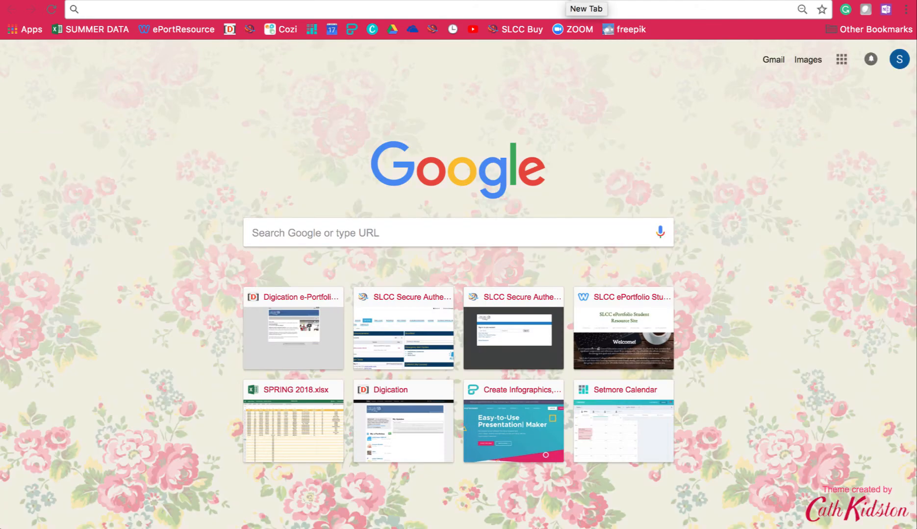
text(pexels.com)
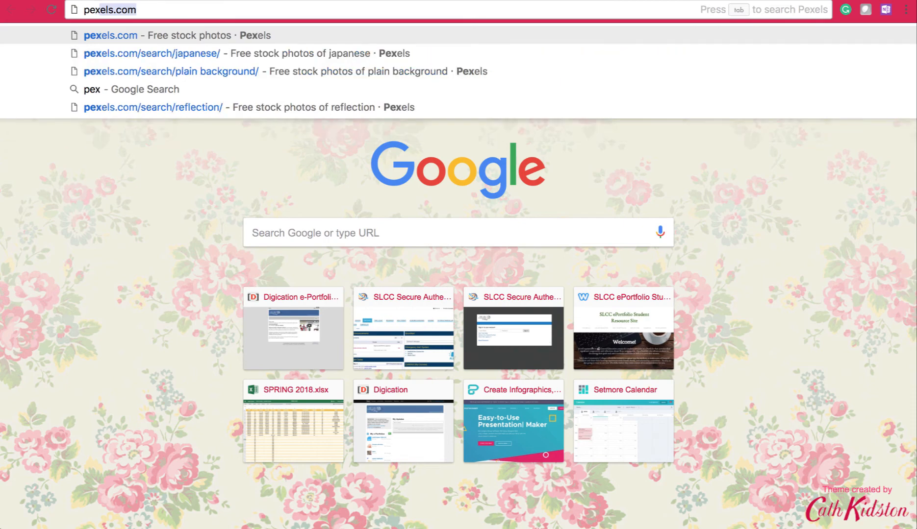
key(Return)
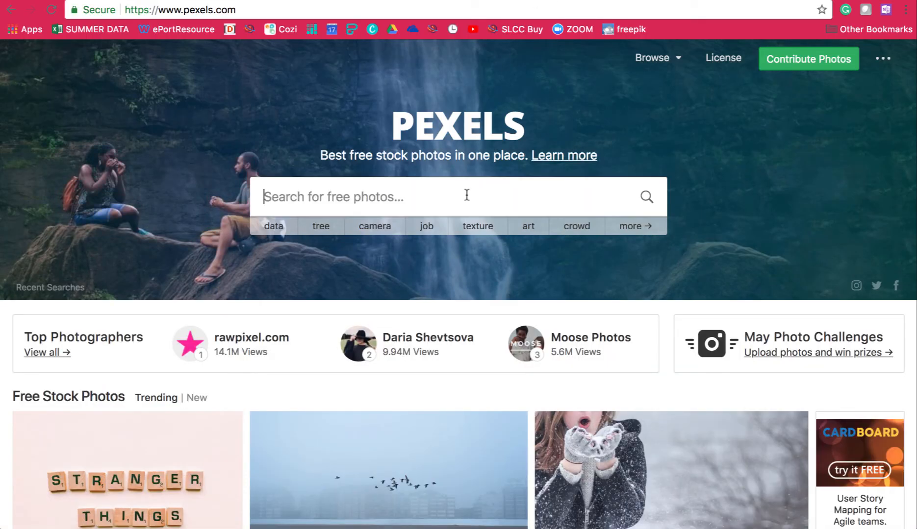
text(japanese)
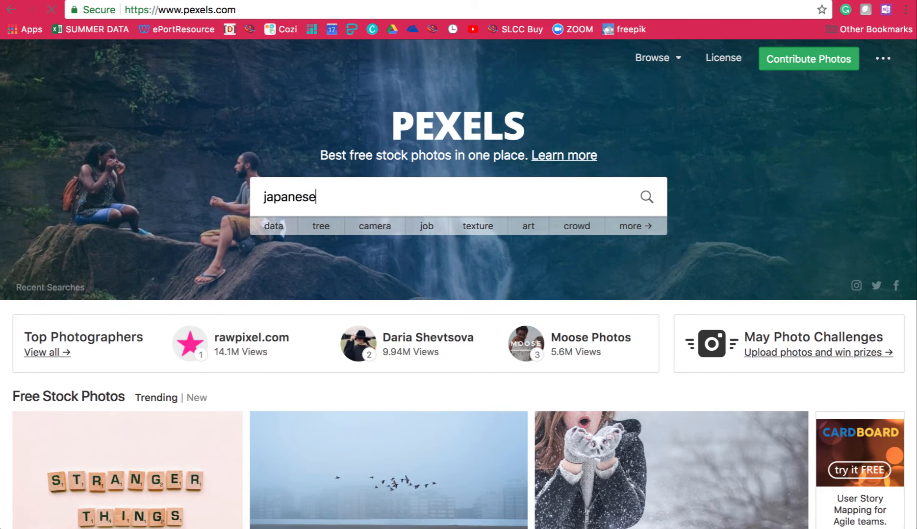
key(Return)
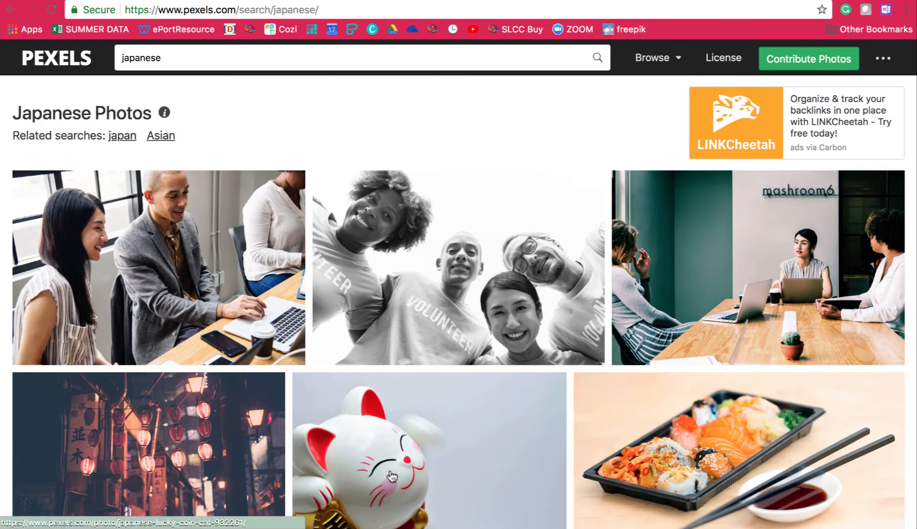
click(438, 473)
click(782, 198)
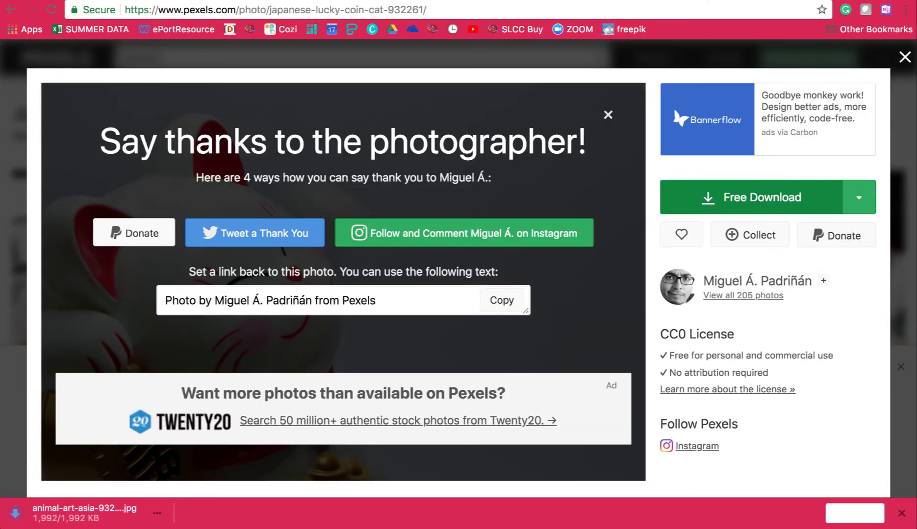
Return to the ePortfolio's file upload and upload the downloaded lucky cat photo to the Language page
click(676, 1)
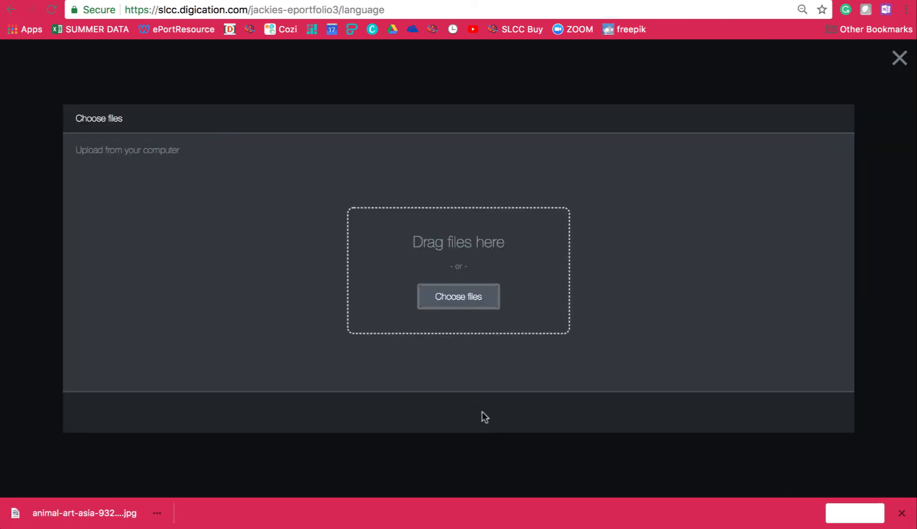
drag(106, 513, 264, 327)
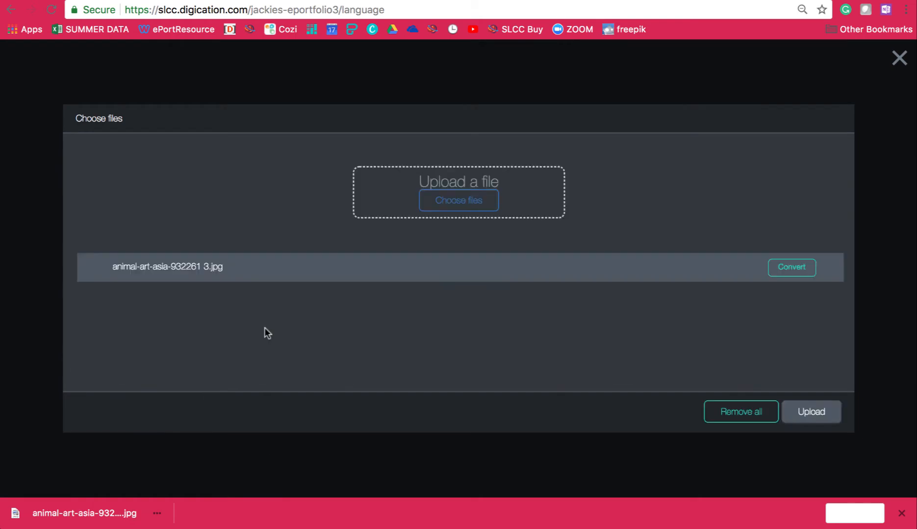
click(817, 415)
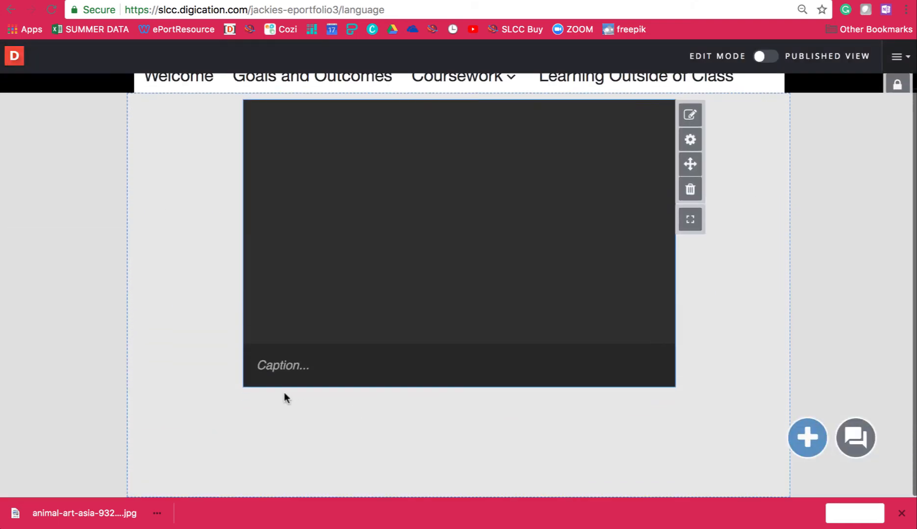
Shrink the cat photo to about three quarters of its width and centre it in the slide
drag(242, 386, 353, 309)
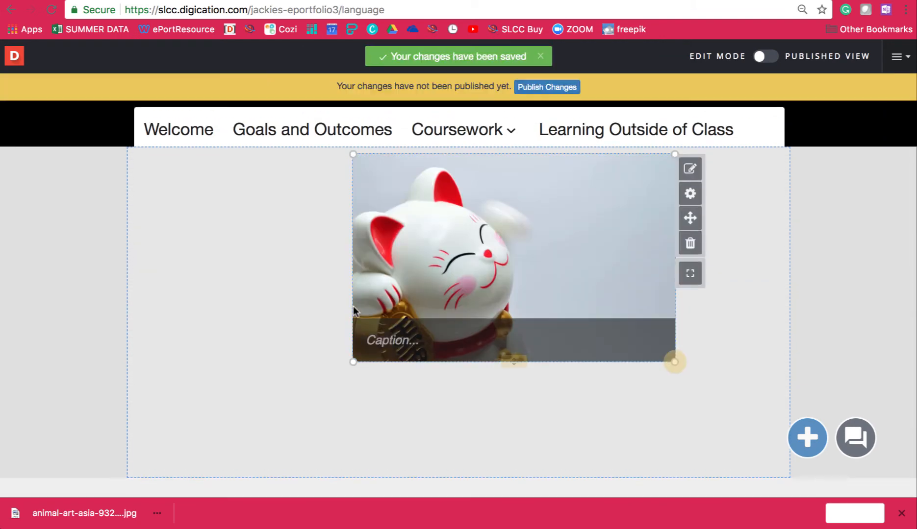
drag(689, 218, 650, 211)
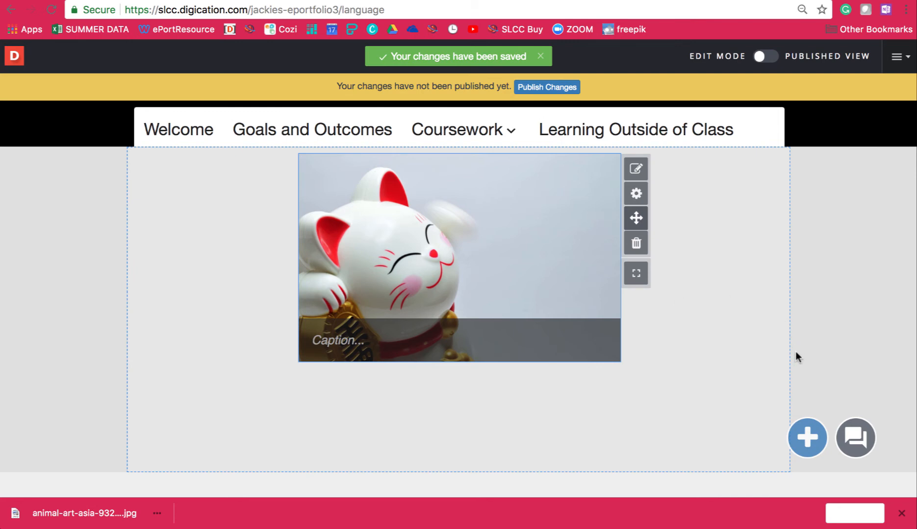
Add a rich text block below the cat photo and begin its heading with "Language (LN): "
click(808, 441)
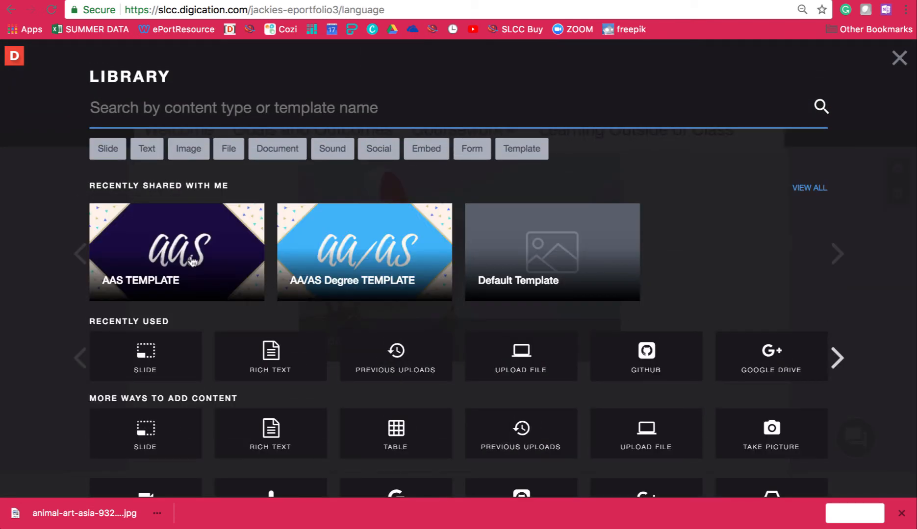
click(149, 153)
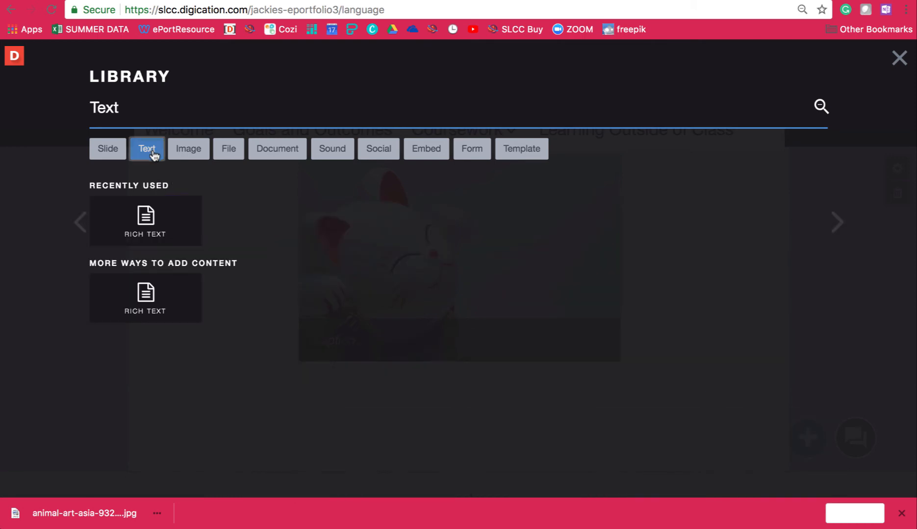
click(153, 229)
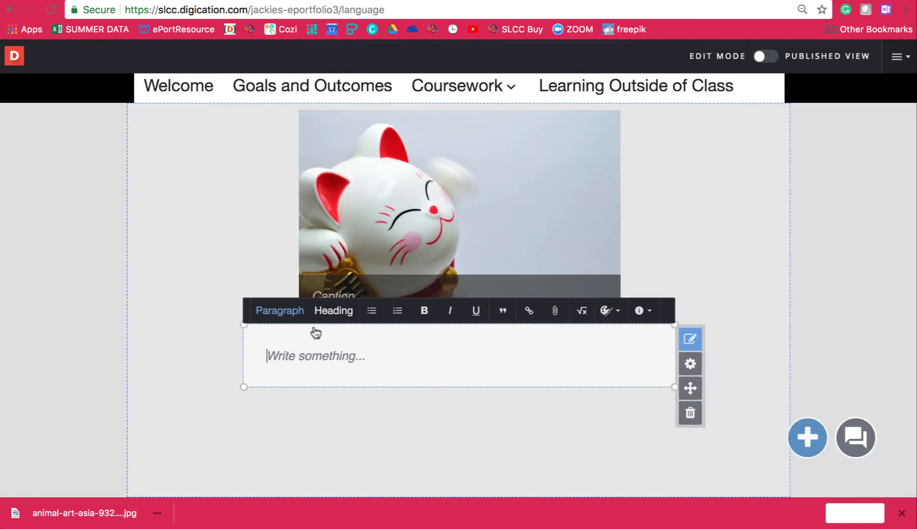
click(339, 316)
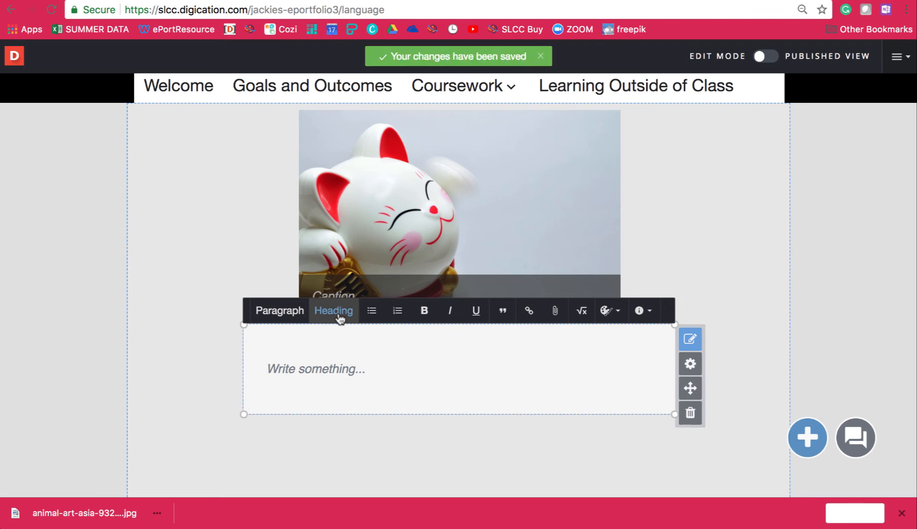
text(Language)
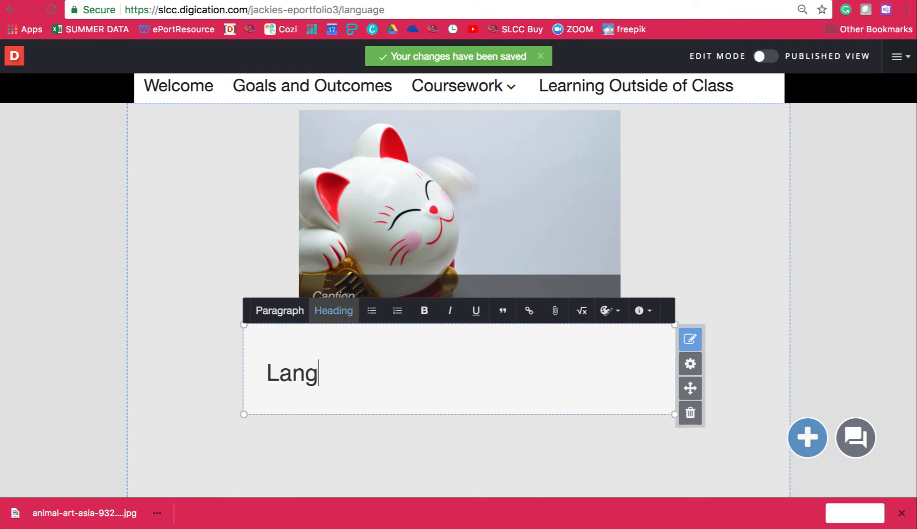
text(()
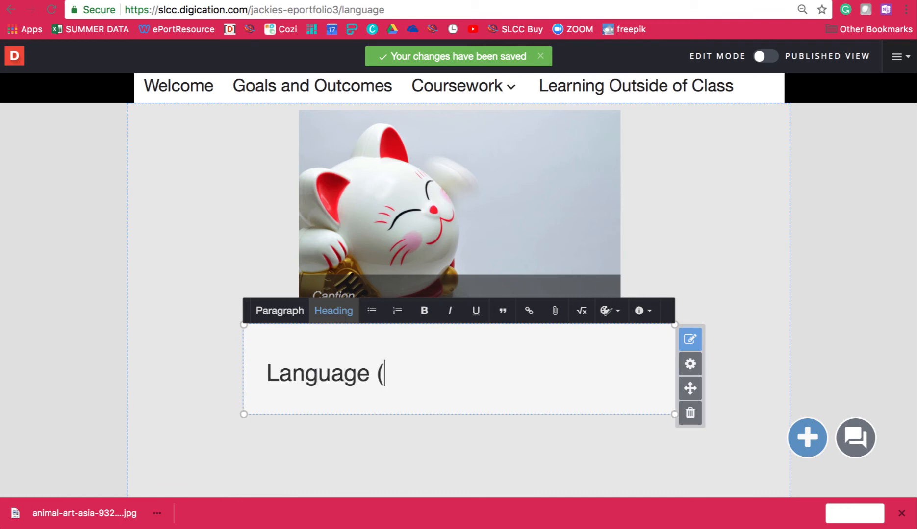
text(LN))
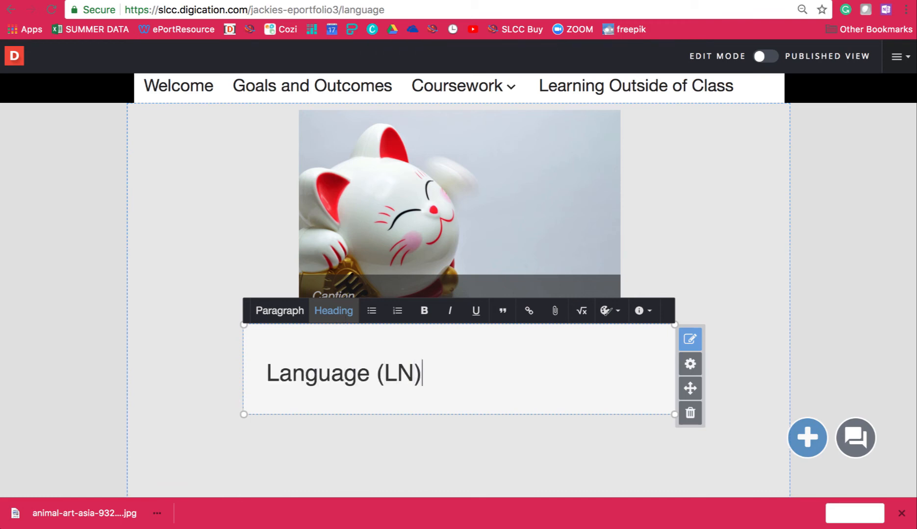
text(:)
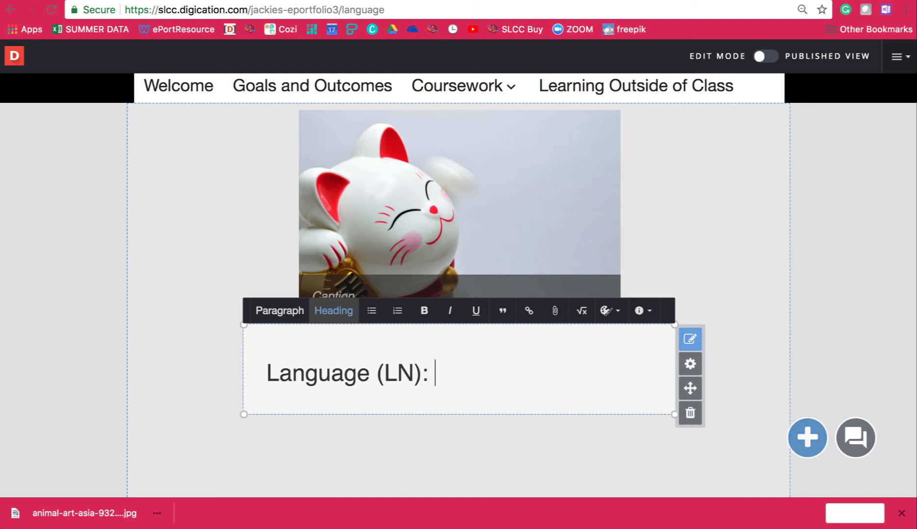